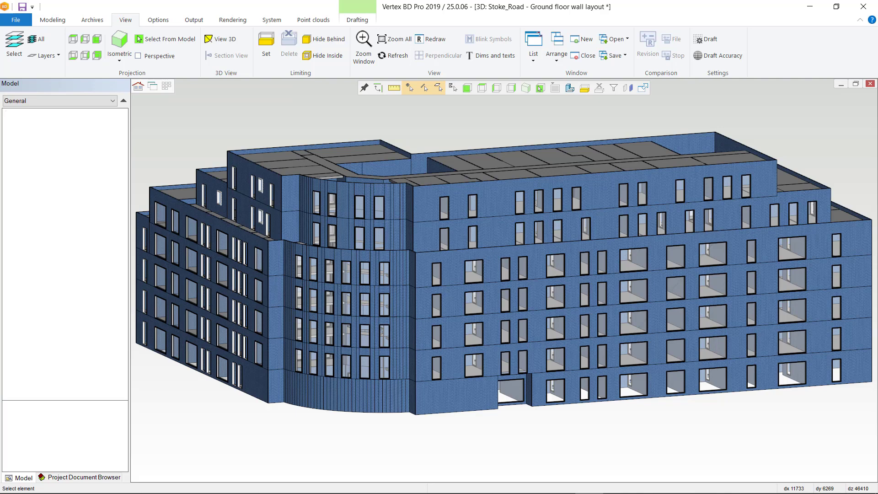
pyautogui.scroll(2, 499, 273)
pyautogui.scroll(2, 500, 274)
pyautogui.scroll(2, 500, 273)
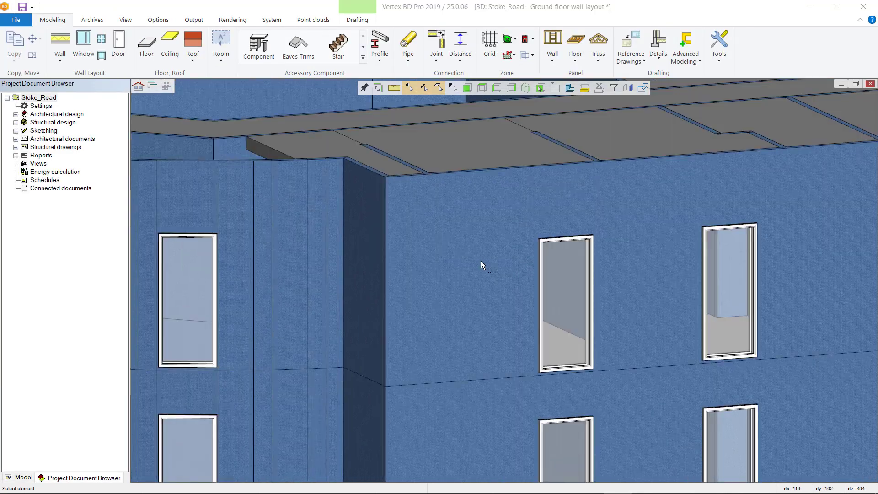
# Review wall EXT-100-1.2-LB's corner conditions and opening header details in its framing settings.
pyautogui.doubleClick(479, 261)
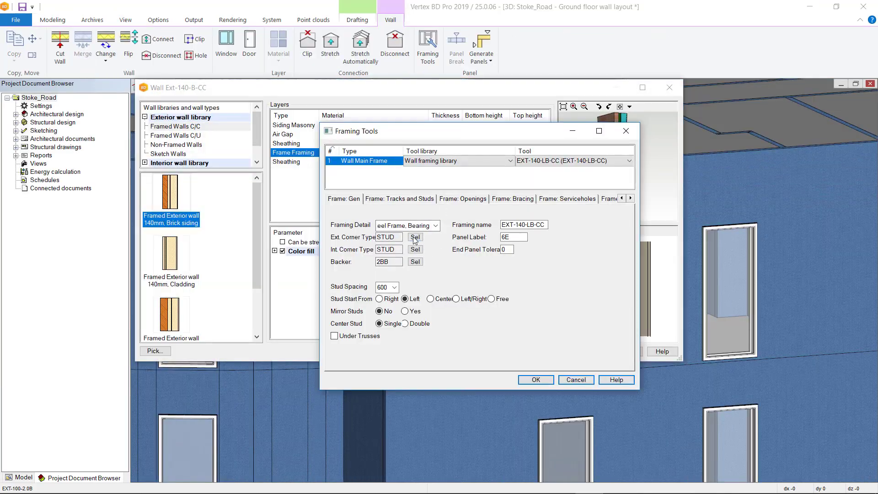
pyautogui.click(415, 237)
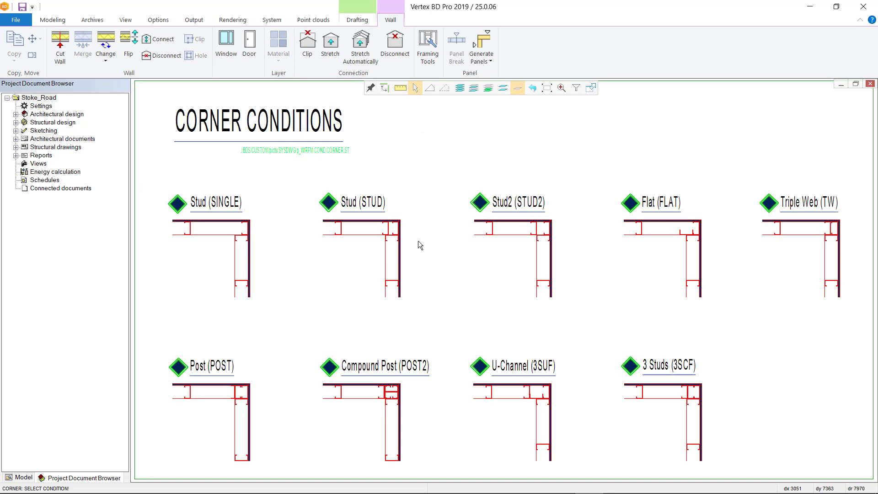
pyautogui.click(419, 240)
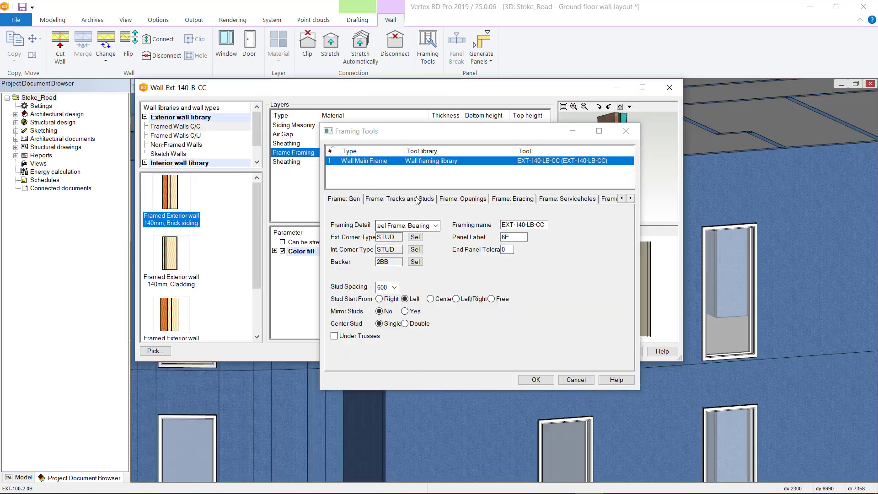
pyautogui.click(466, 198)
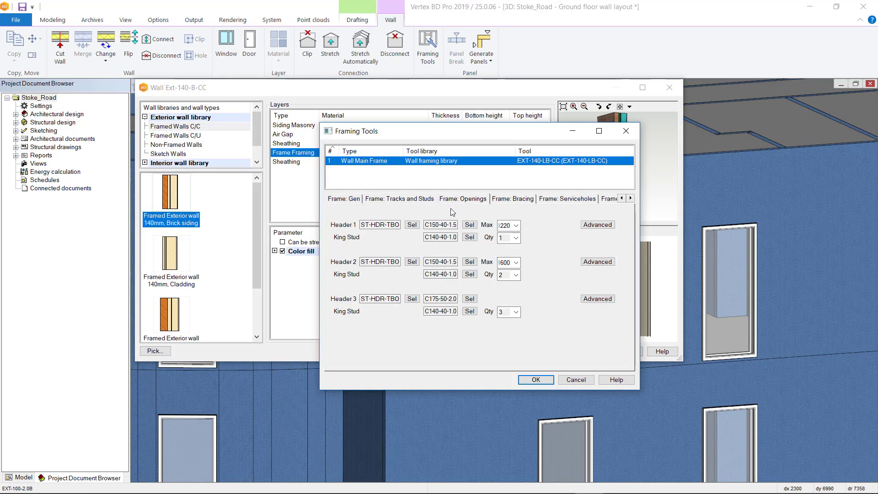
pyautogui.click(414, 228)
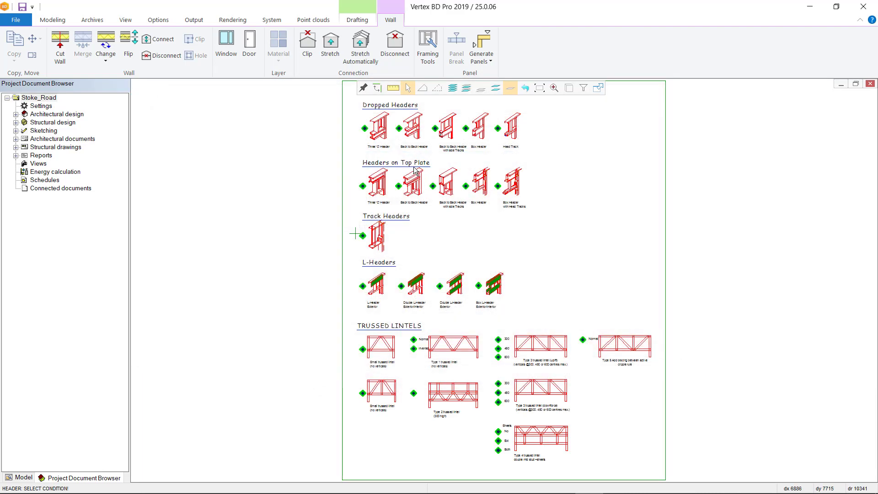
pyautogui.scroll(3, 414, 170)
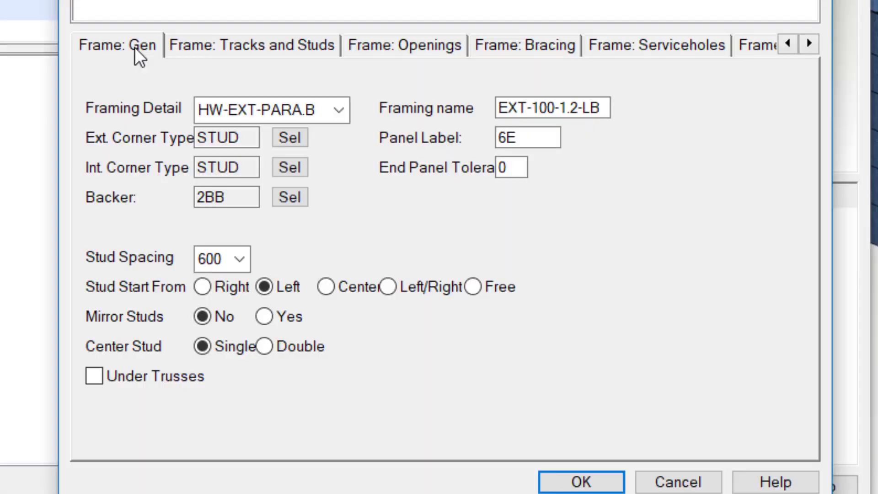
# Browse the track/stud, opening, bracing, service hole, anchor and insulation settings.
pyautogui.click(235, 53)
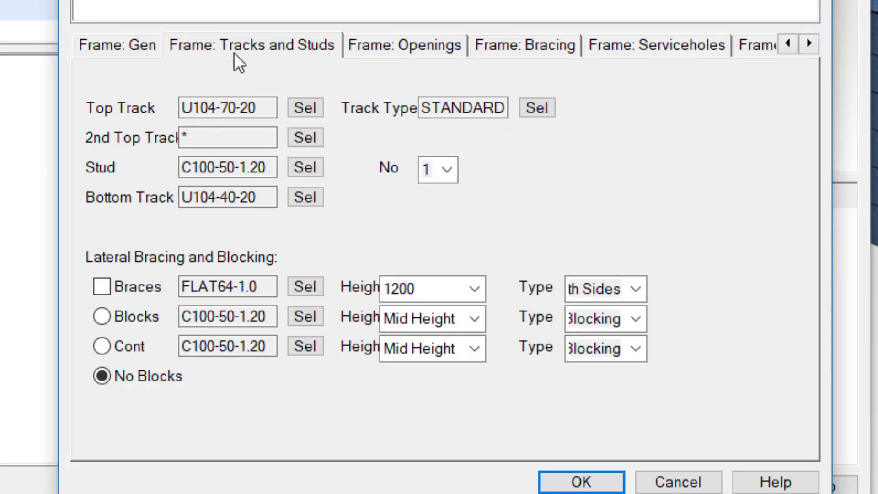
pyautogui.click(395, 46)
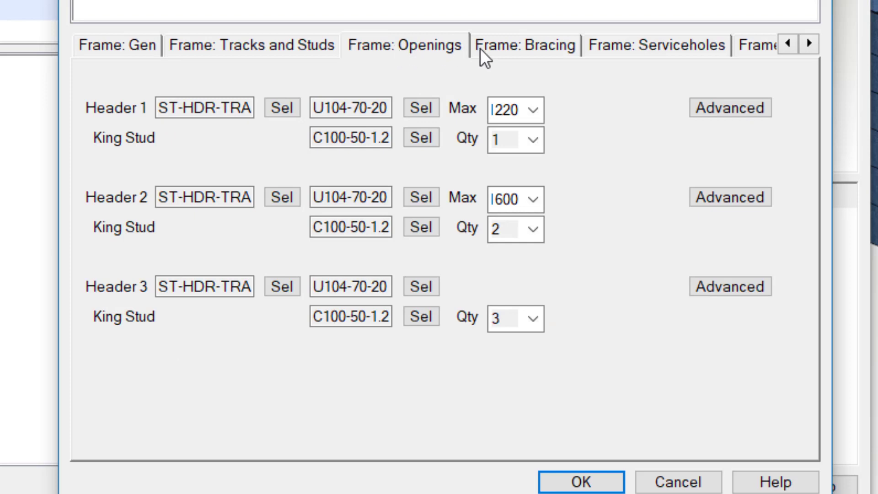
pyautogui.click(526, 46)
pyautogui.click(655, 53)
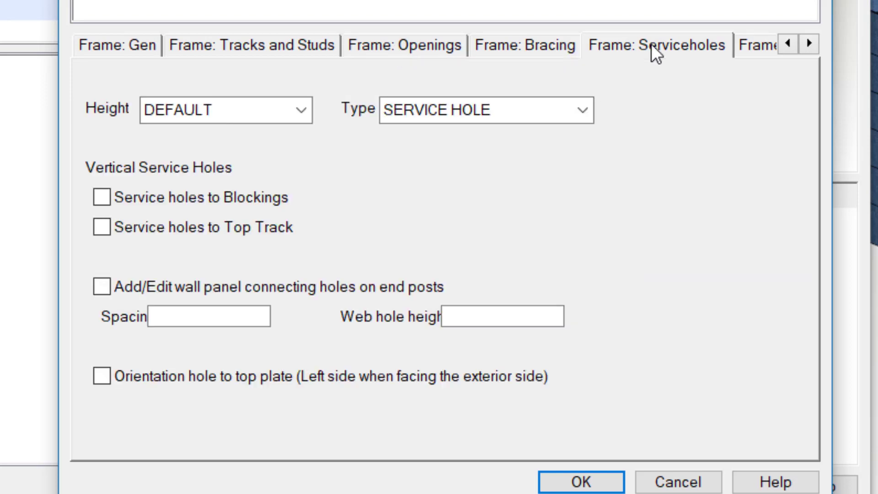
pyautogui.click(749, 41)
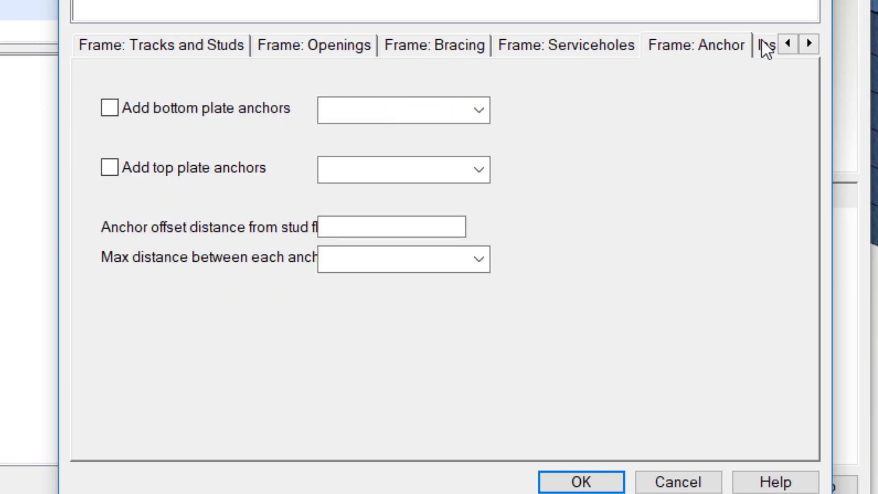
pyautogui.click(762, 39)
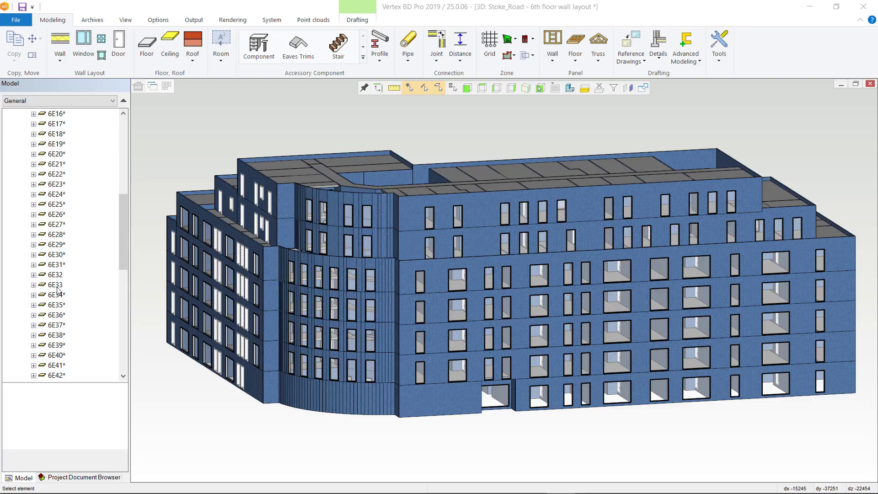
# Isolate wall panel 6E33 via 3D limits and generate its steel framing parts.
pyautogui.click(56, 284)
pyautogui.rightClick(58, 292)
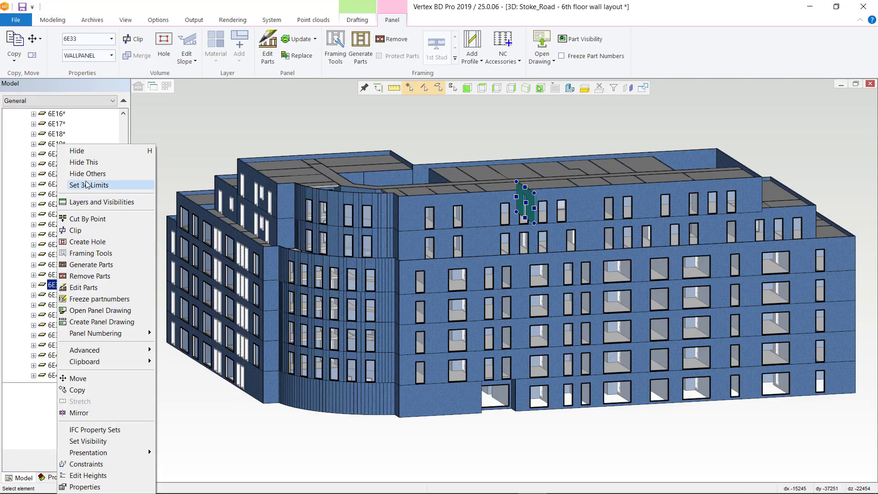
pyautogui.click(90, 174)
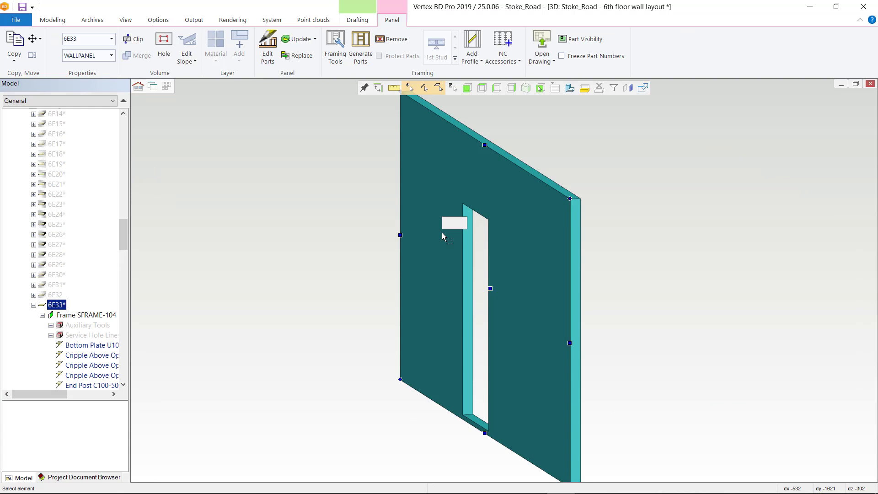
pyautogui.rightClick(472, 146)
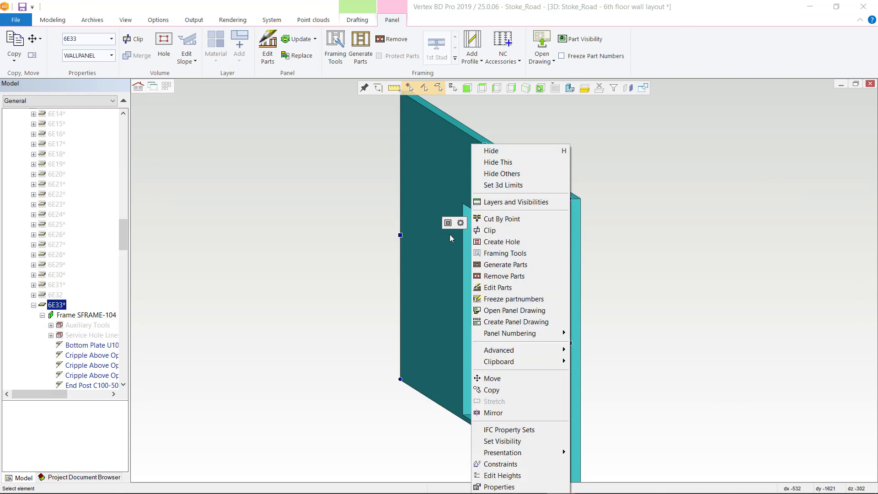
pyautogui.click(528, 264)
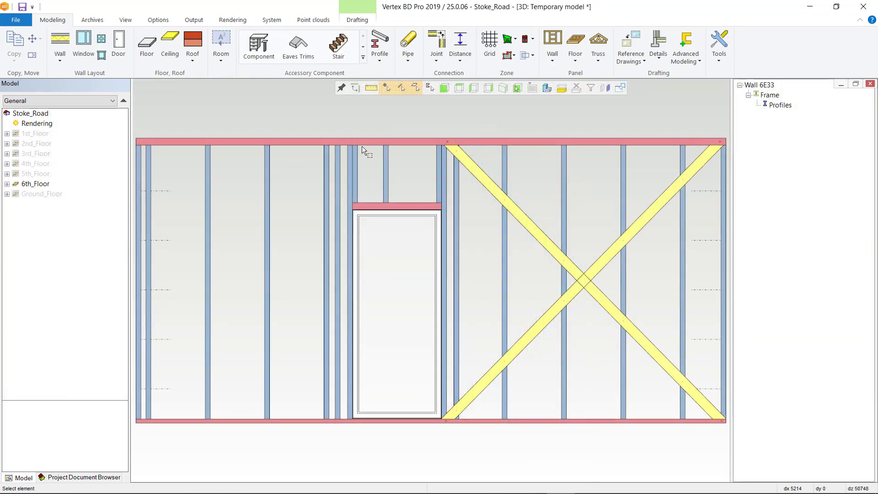
# Create the fabrication panel drawing with parts list for 6E33.
pyautogui.rightClick(362, 143)
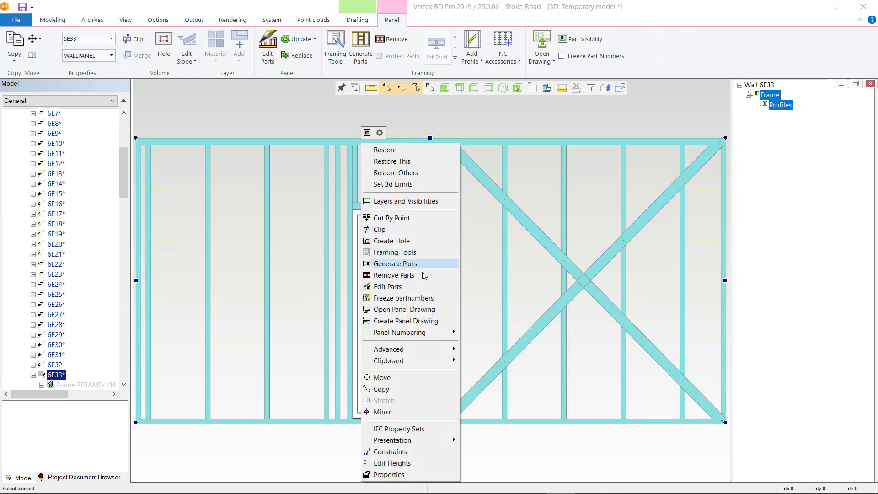
pyautogui.click(431, 323)
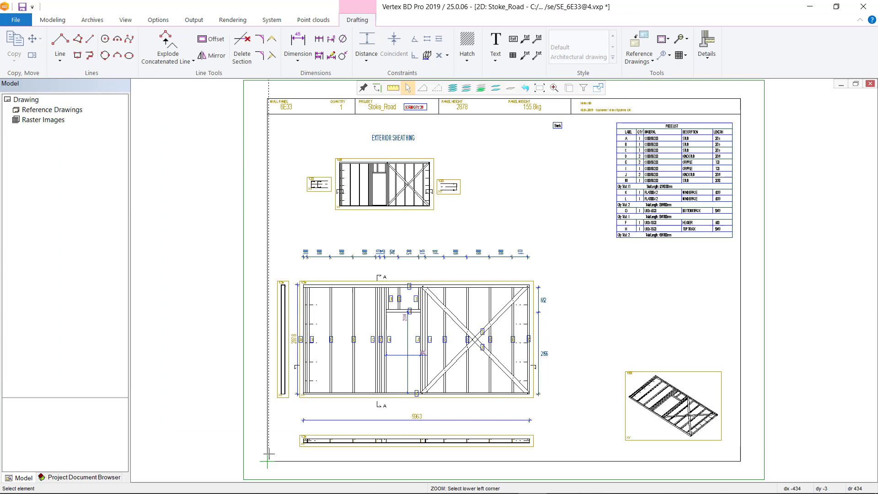
# Zoom in on the 6E33 panel elevation and its piece list.
pyautogui.click(559, 243)
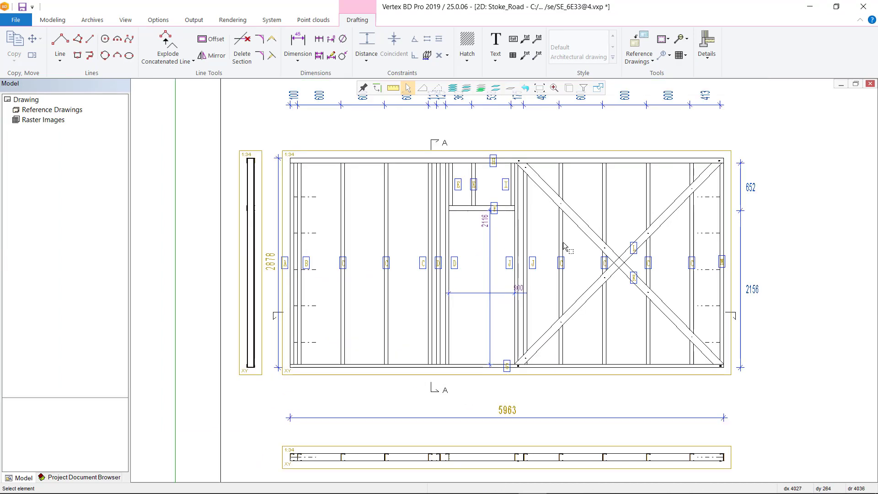
pyautogui.click(540, 88)
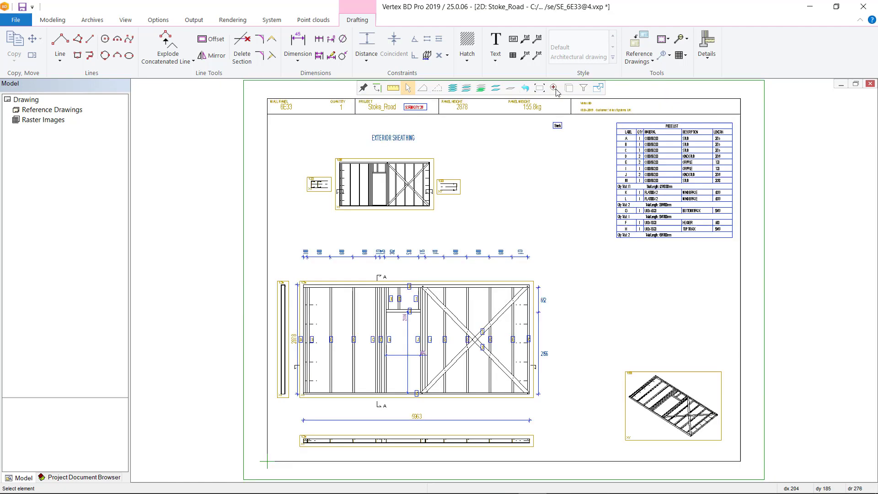
pyautogui.click(611, 243)
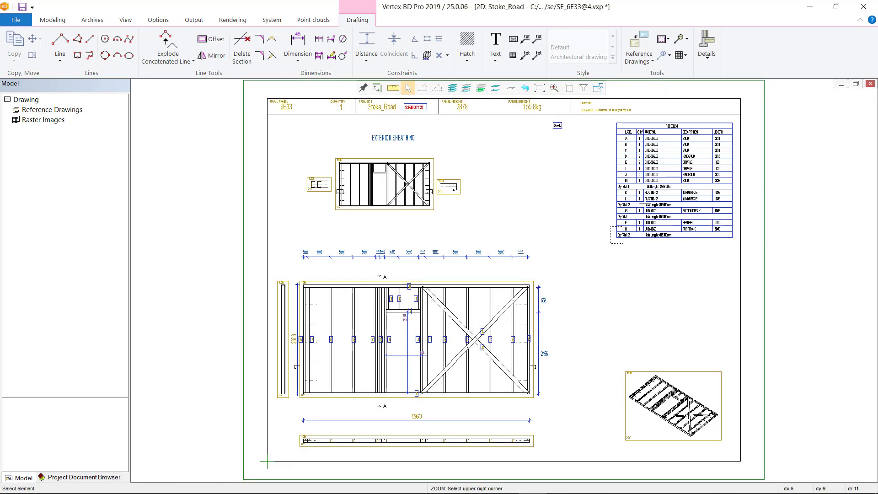
pyautogui.click(738, 119)
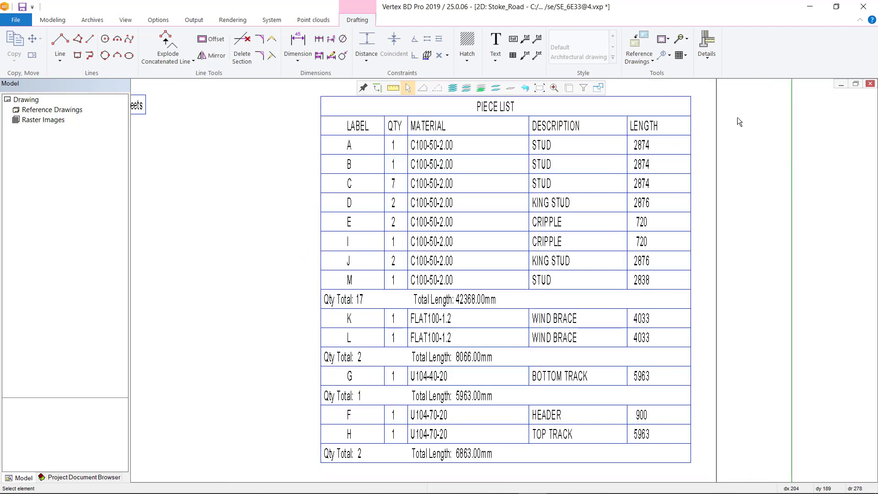
# Zoom in on the title block's panel height and weight, then show the whole sheet again.
pyautogui.click(539, 88)
pyautogui.click(398, 129)
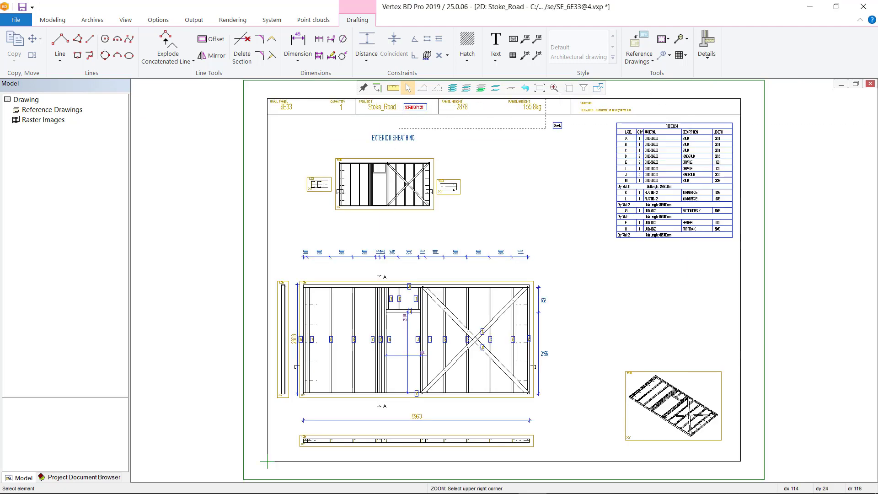
pyautogui.click(581, 97)
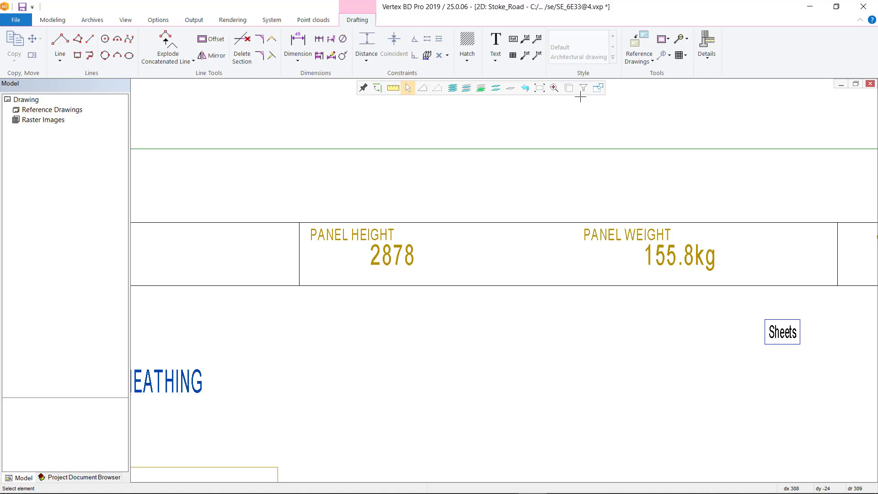
pyautogui.click(541, 89)
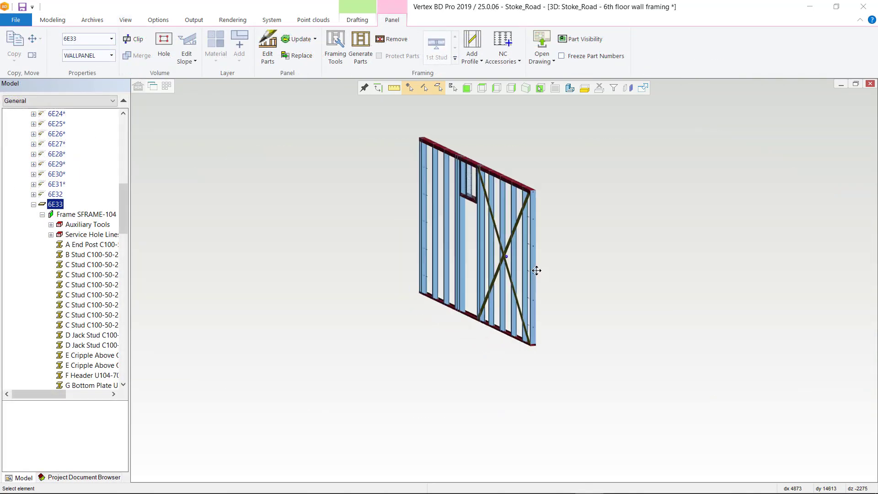
# Move the window opening in panel 6E33 further left along the wall.
pyautogui.click(418, 430)
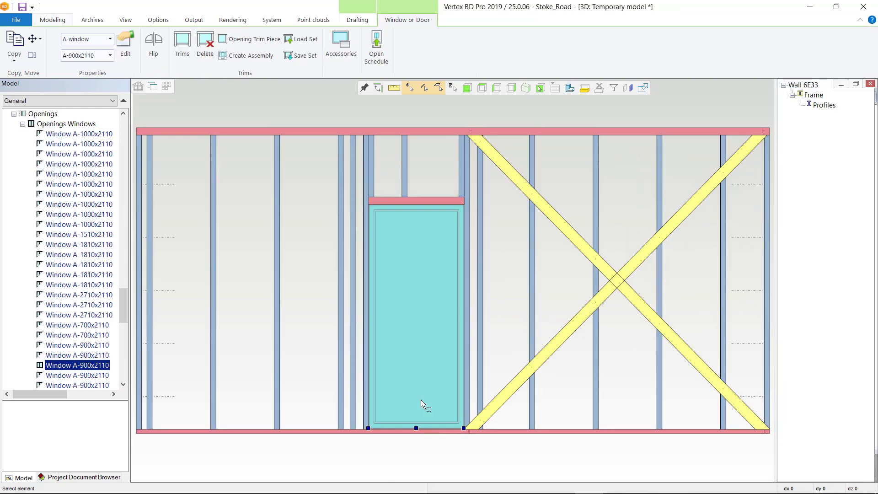
pyautogui.click(416, 421)
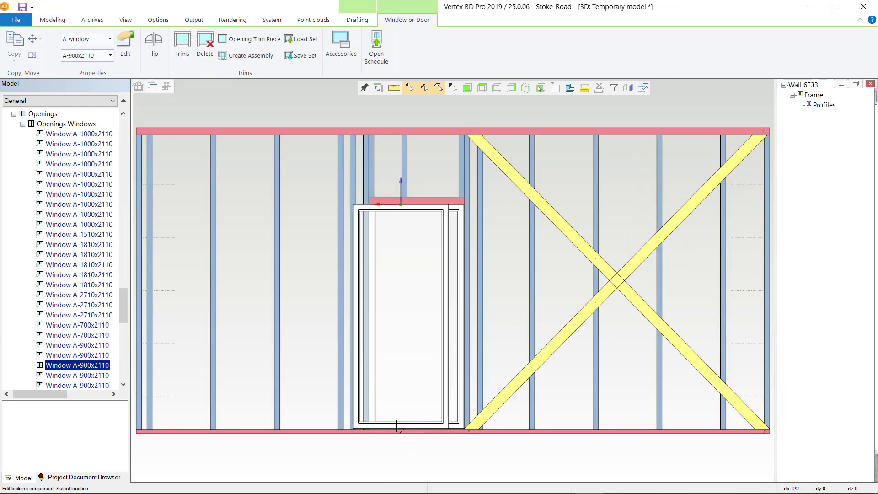
pyautogui.click(360, 429)
# Regenerate the 6E33 wall panel's studs and framing parts around the moved window.
pyautogui.click(372, 131)
pyautogui.rightClick(371, 131)
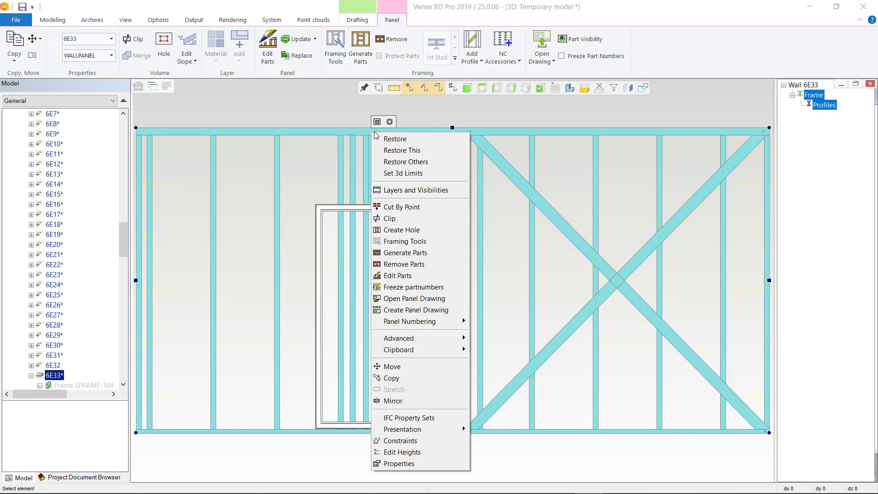
pyautogui.click(443, 253)
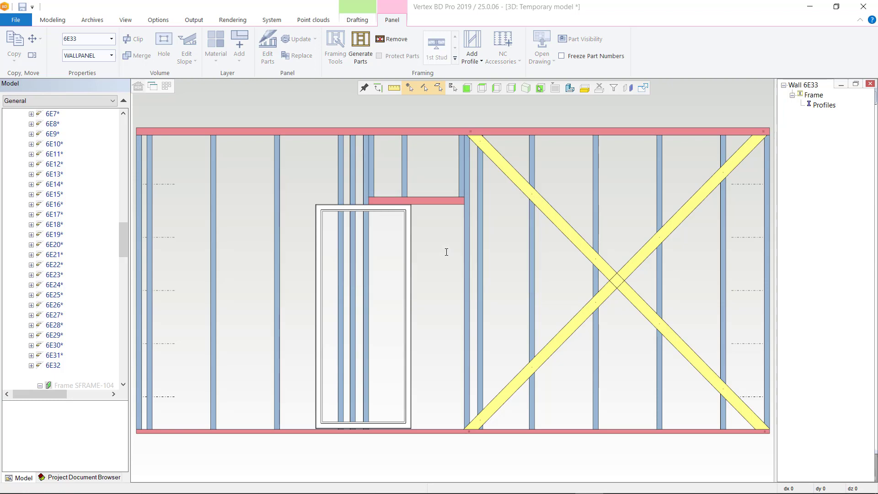
pyautogui.scroll(3, 504, 281)
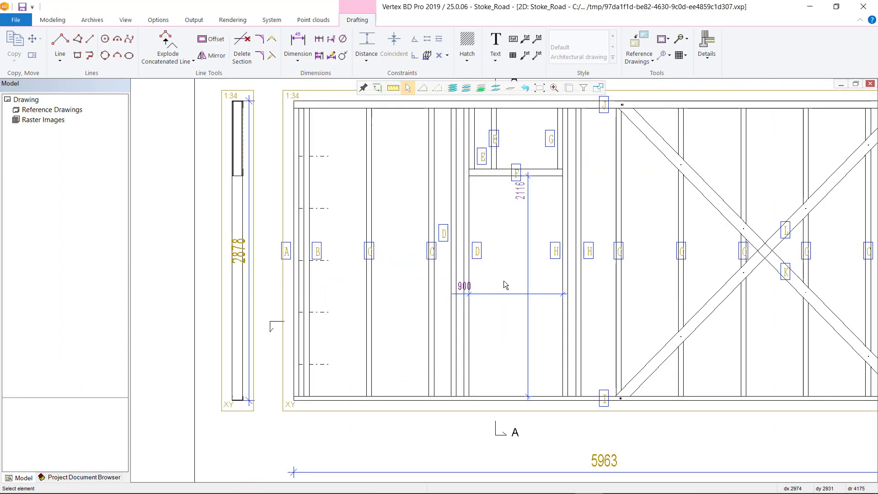
pyautogui.scroll(2, 503, 280)
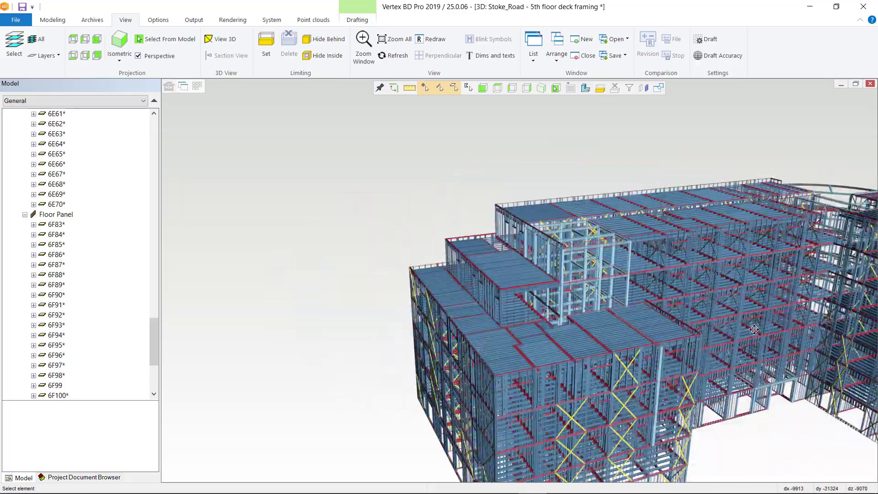
# Create the panel drawing for floor panel 6F99 with its 7212 by 2439 joist layout.
pyautogui.moveTo(443, 303)
pyautogui.mouseDown(button='middle')
pyautogui.moveTo(520, 282)
pyautogui.moveTo(595, 303)
pyautogui.mouseUp(button='middle')
pyautogui.scroll(3, 520, 281)
pyautogui.scroll(2, 520, 281)
pyautogui.scroll(3, 520, 282)
pyautogui.click(595, 304)
pyautogui.rightClick(594, 303)
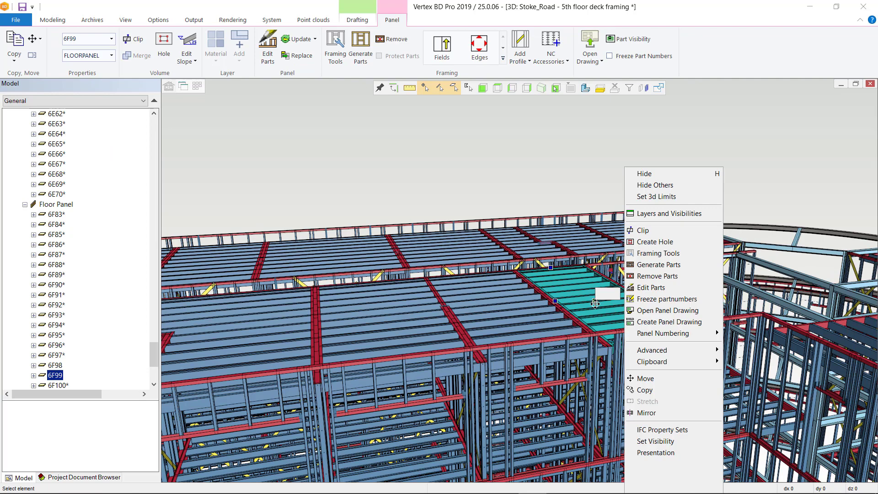
pyautogui.click(672, 320)
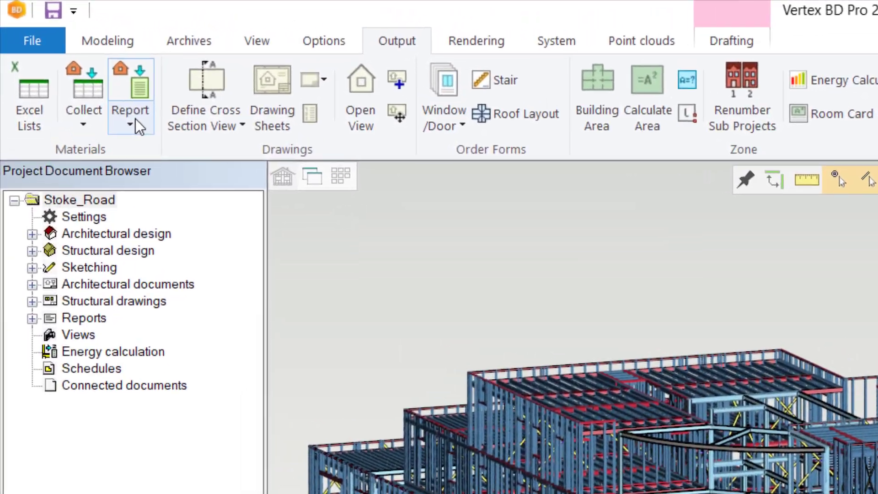
# Select 'Cutting List, Wall Frame by Panel, Excel' from the report output formats.
pyautogui.click(109, 103)
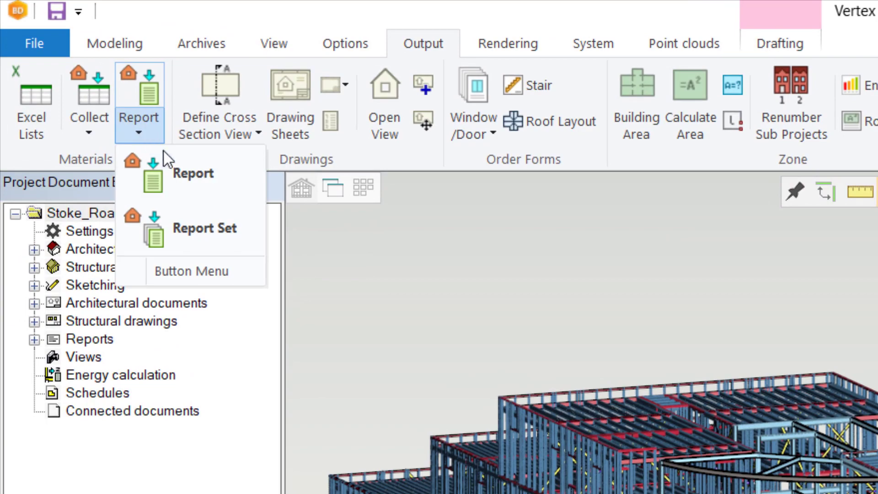
pyautogui.click(169, 175)
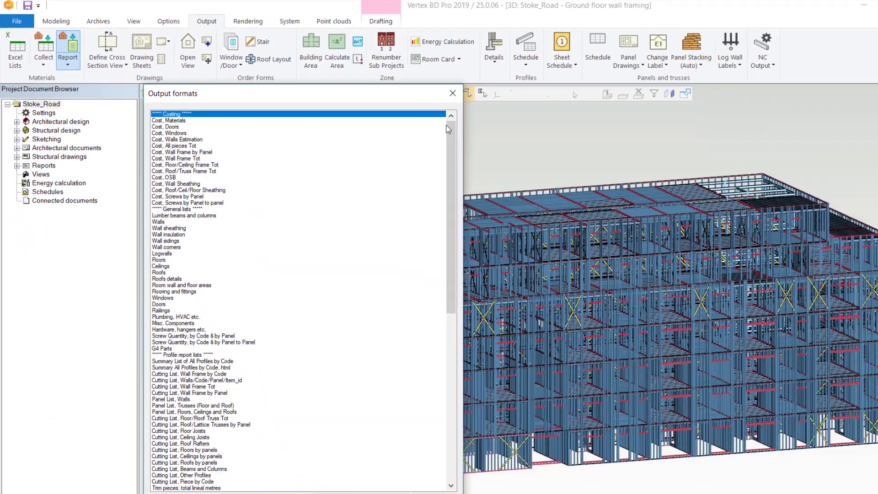
pyautogui.scroll(-1, 429, 142)
pyautogui.scroll(-8, 429, 142)
pyautogui.scroll(-8, 429, 142)
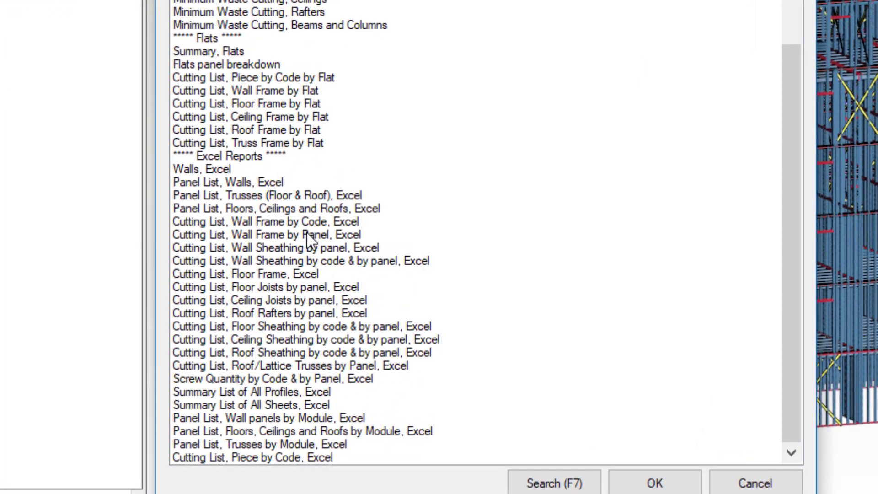
pyautogui.click(307, 234)
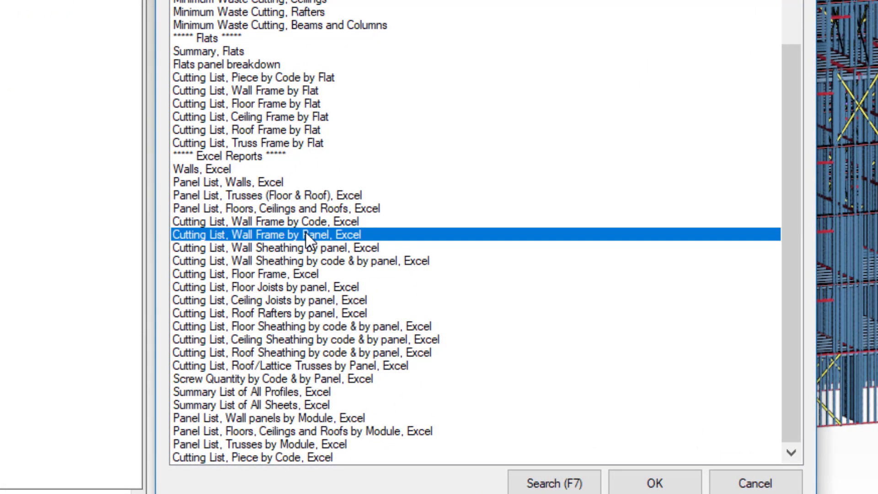
# Generate the wall-frame cutting list into Excel's vertex.xls workbook.
pyautogui.doubleClick(305, 234)
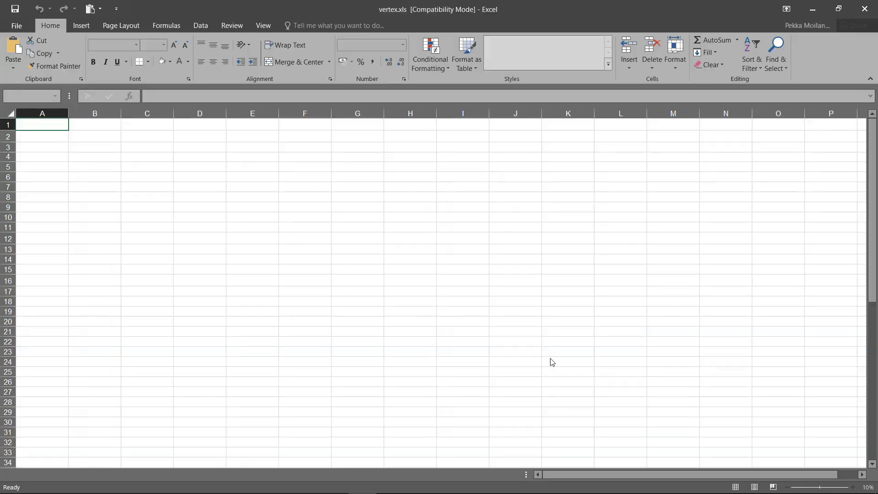